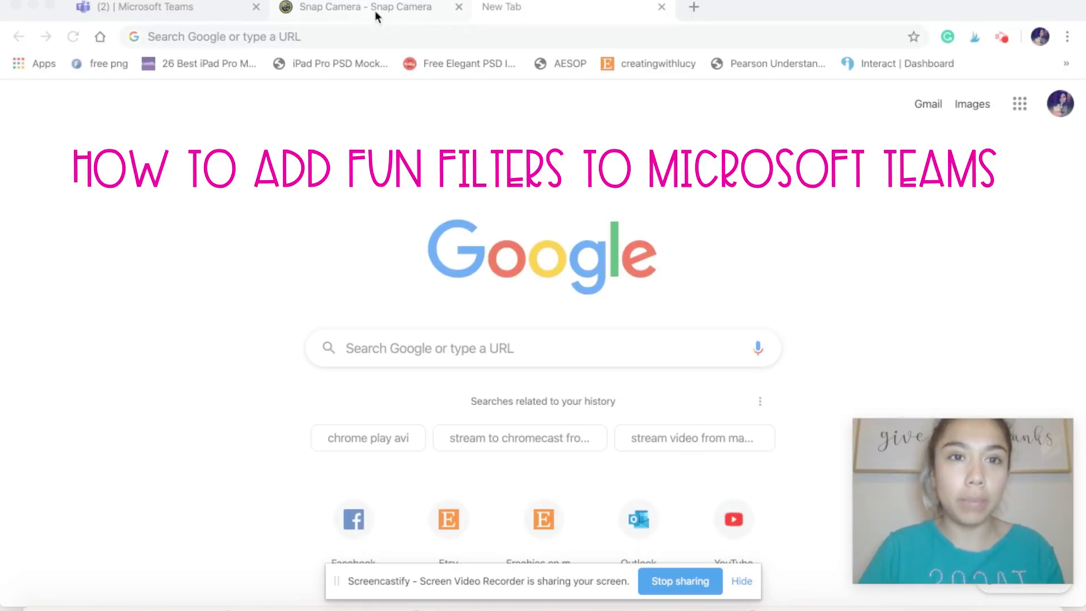
- Load google.com in the browser tab that holds the Snap Camera website
click(377, 16)
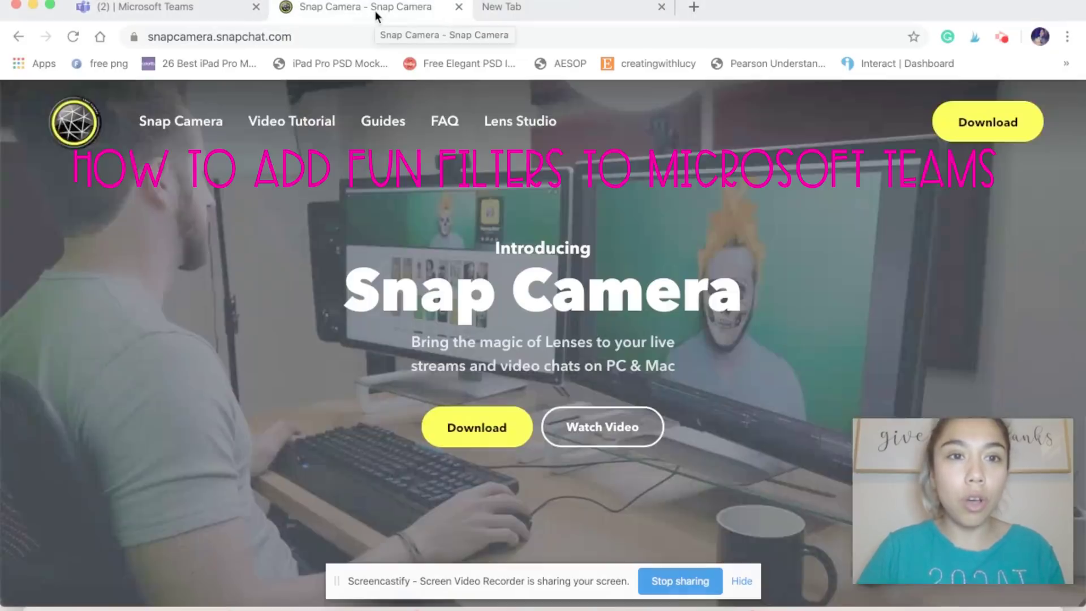
click(269, 35)
text(sn)
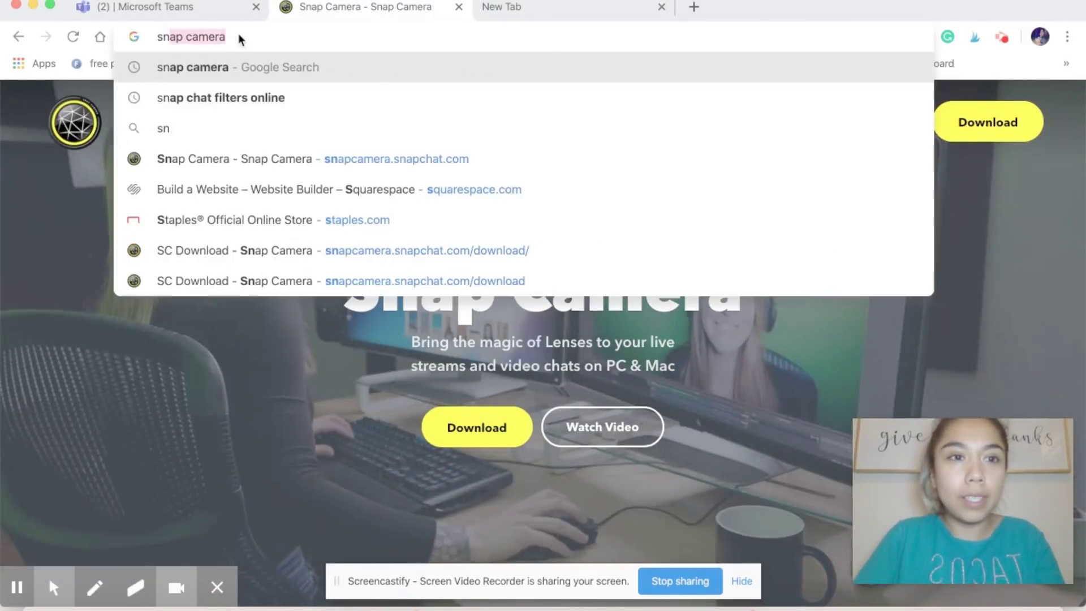
key(BackSpace)
key(BackSpace)
key(BackSpace)
text(go)
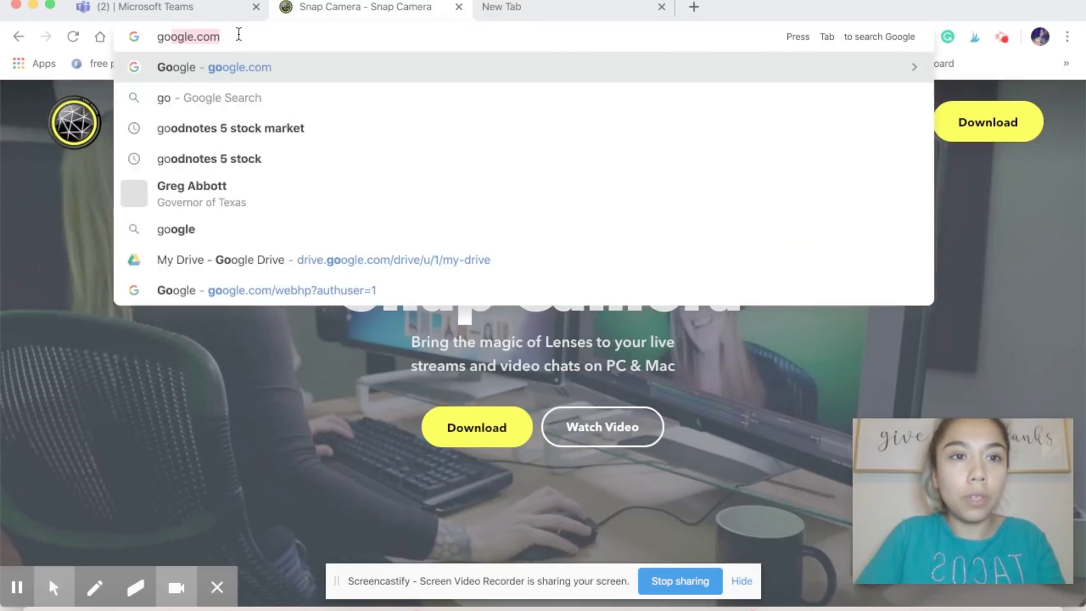
key(Return)
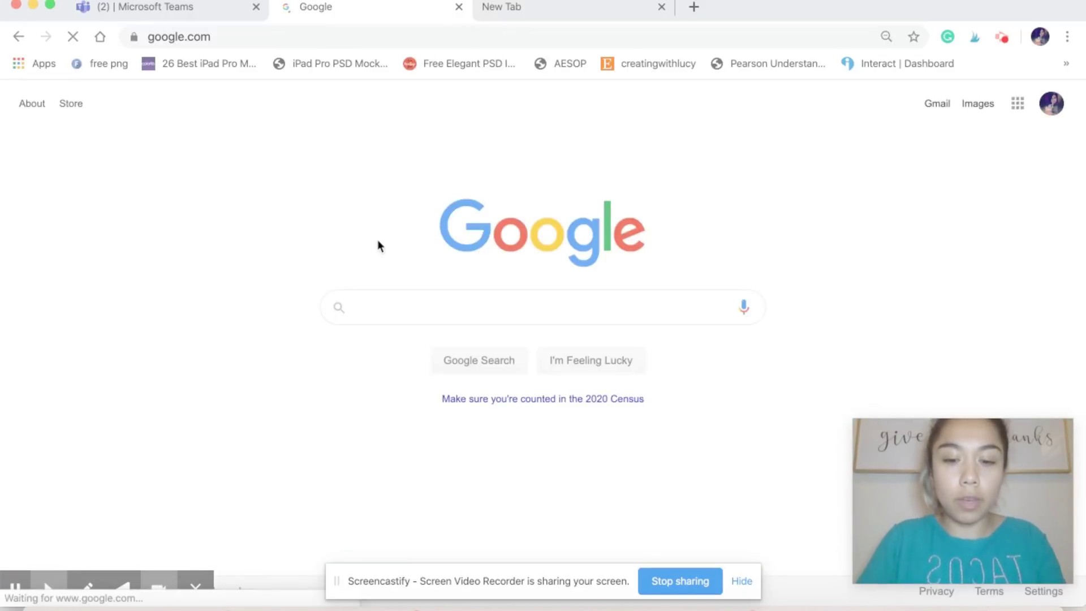
- Search Google for snap camera and open the download page of the Snap Camera website
text(snap c)
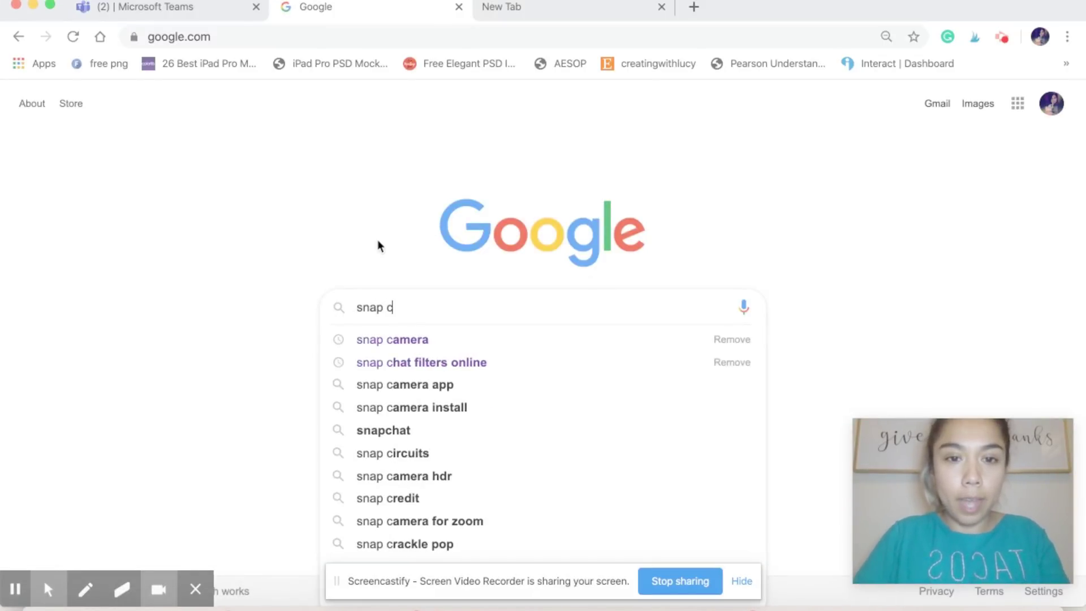
key(Down)
key(Return)
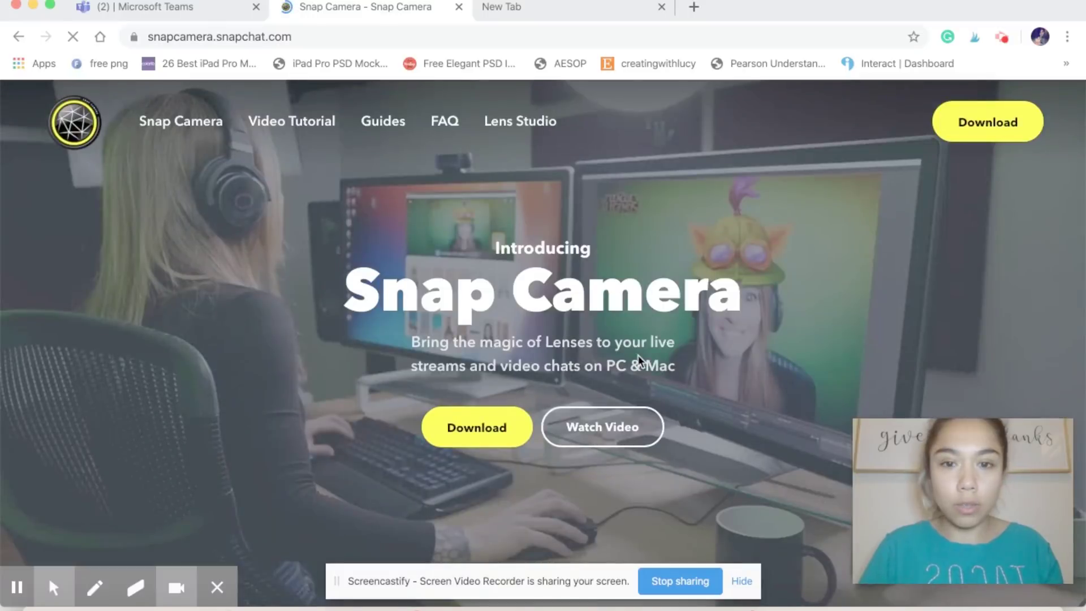
click(496, 440)
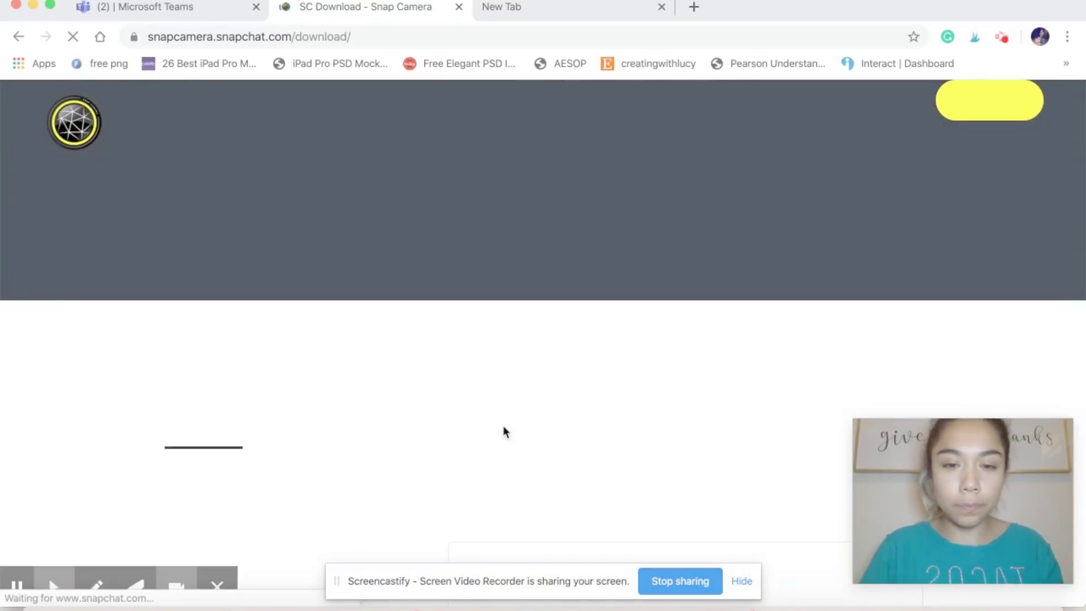
- Complete the download form with the license agreement accepted and the email address filled in, and download Snap Camera for Mac
scroll(462, 385, down, 15)
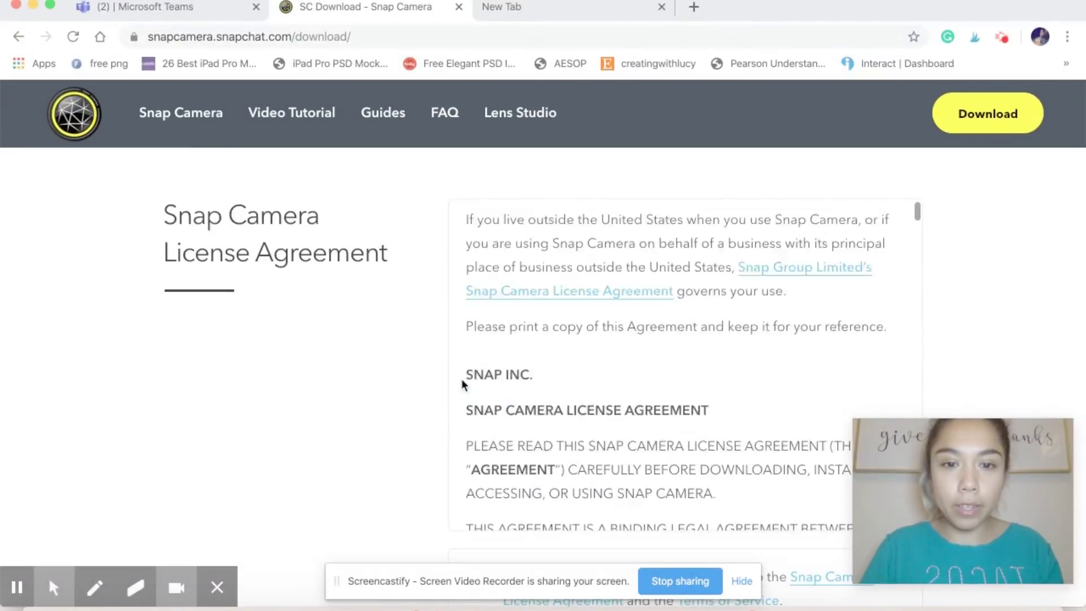
scroll(450, 428, up, 5)
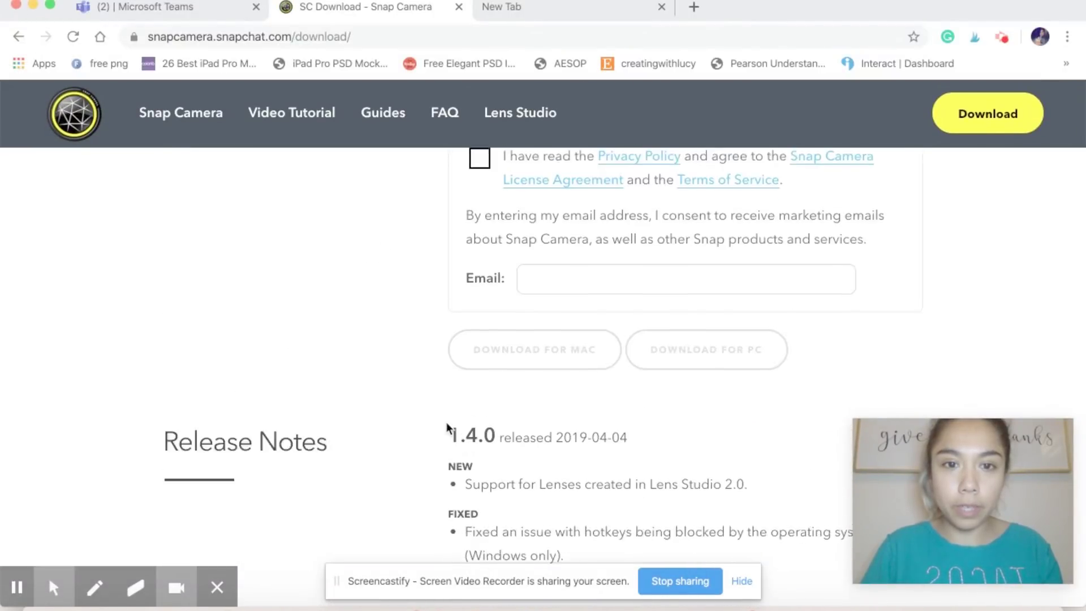
click(478, 250)
click(553, 374)
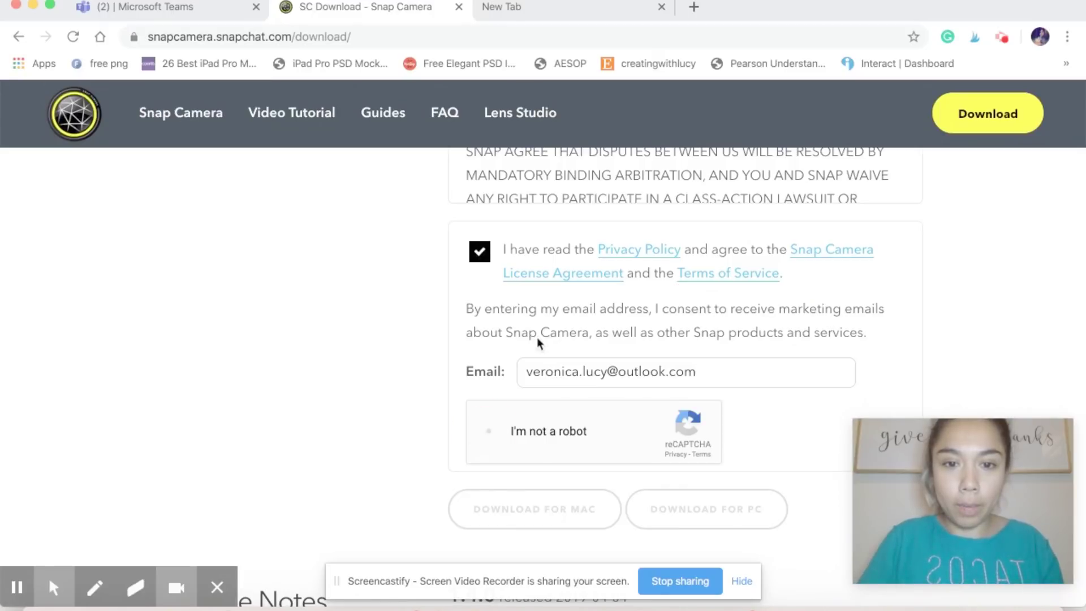
scroll(445, 423, down, 1)
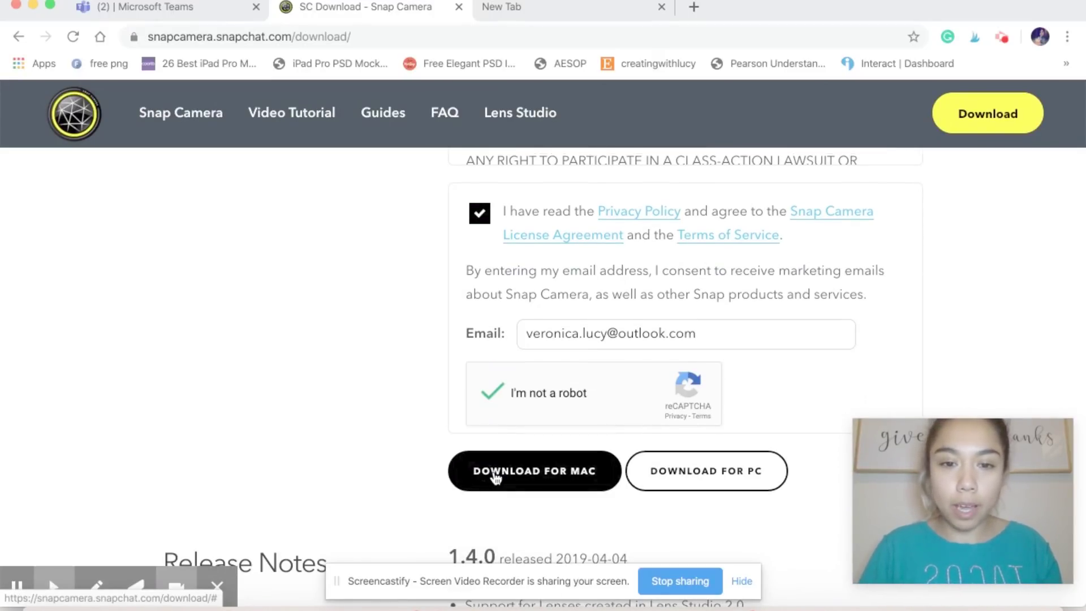
click(495, 478)
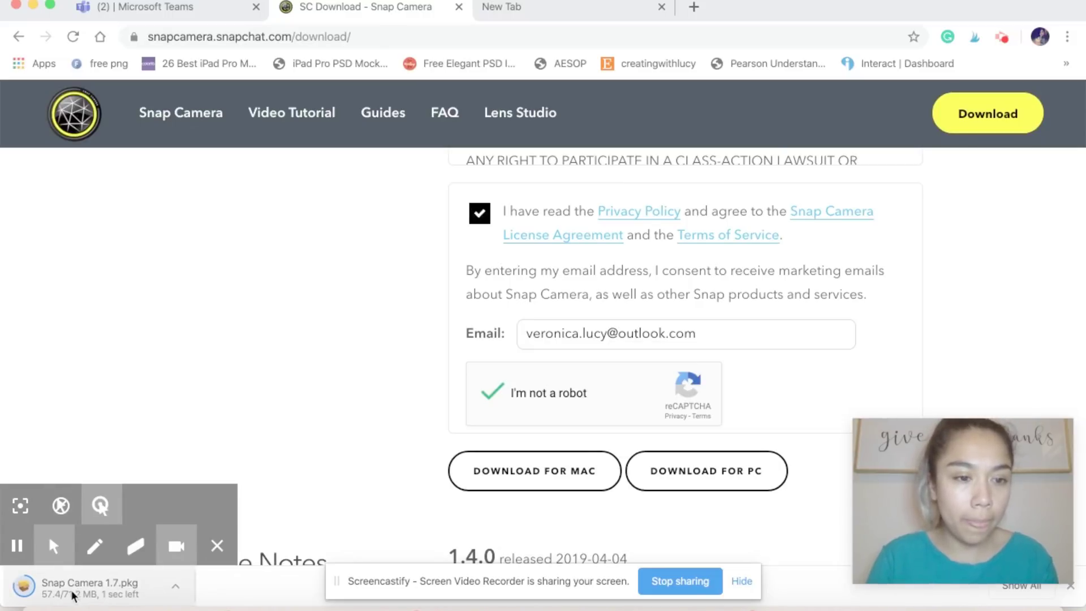
- Run the downloaded Snap Camera 1.7.pkg installer and authorize the installation with the account password
click(115, 586)
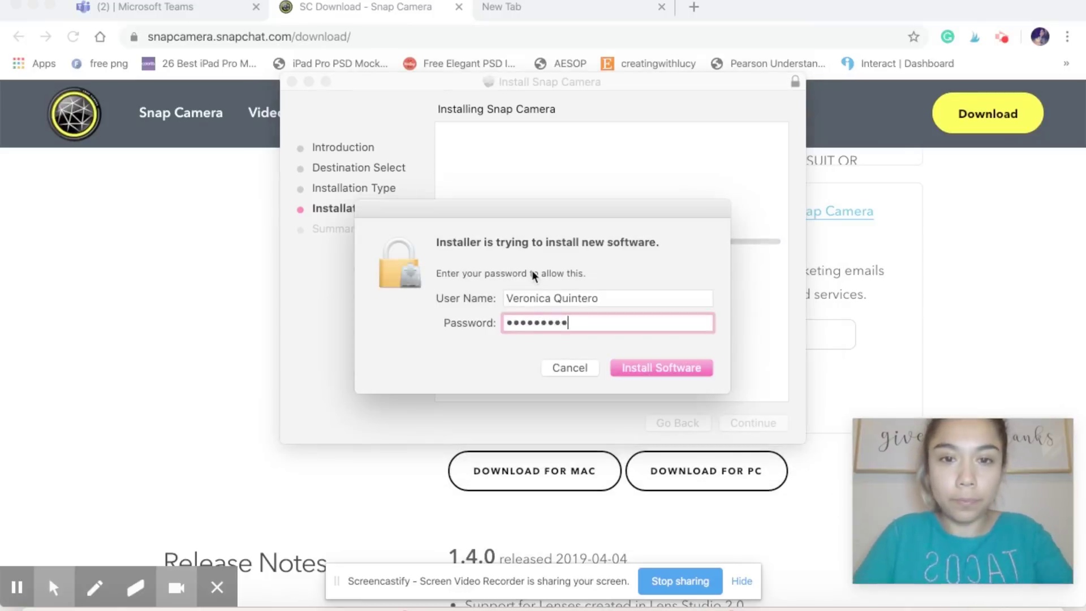
key(Return)
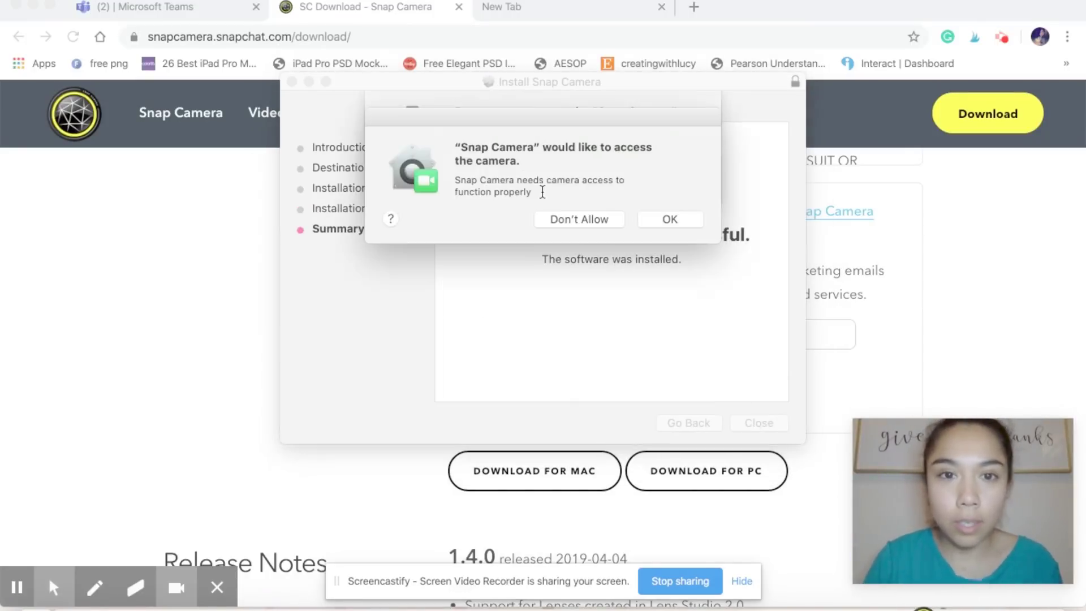
- Grant Snap Camera access to the camera and close the installer
click(670, 219)
click(671, 218)
click(759, 422)
click(539, 181)
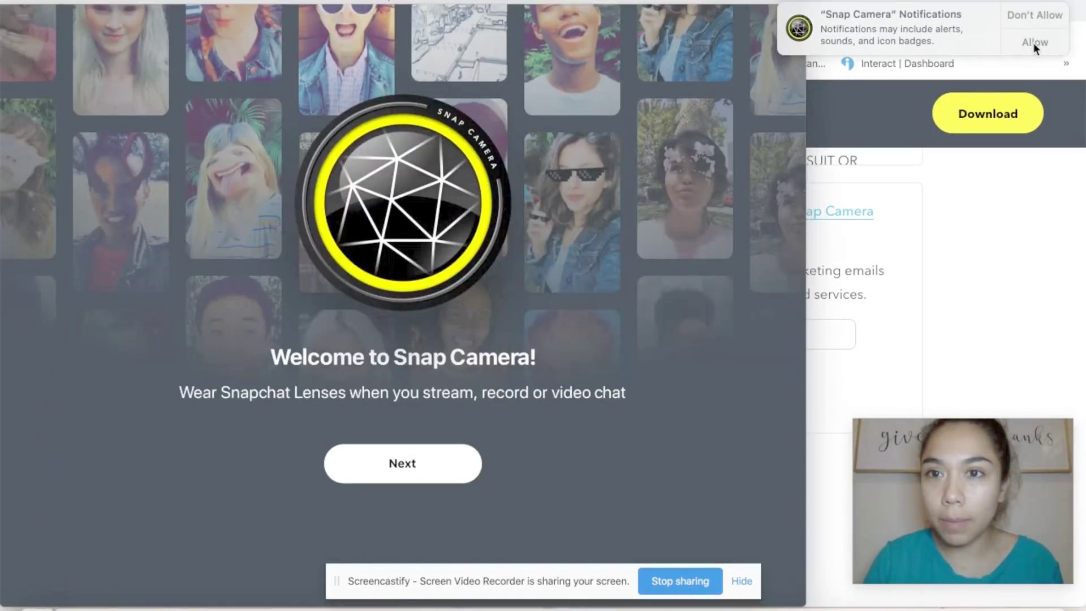
- Allow Snap Camera notifications and go through the welcome introduction to reach the lens gallery
click(1033, 43)
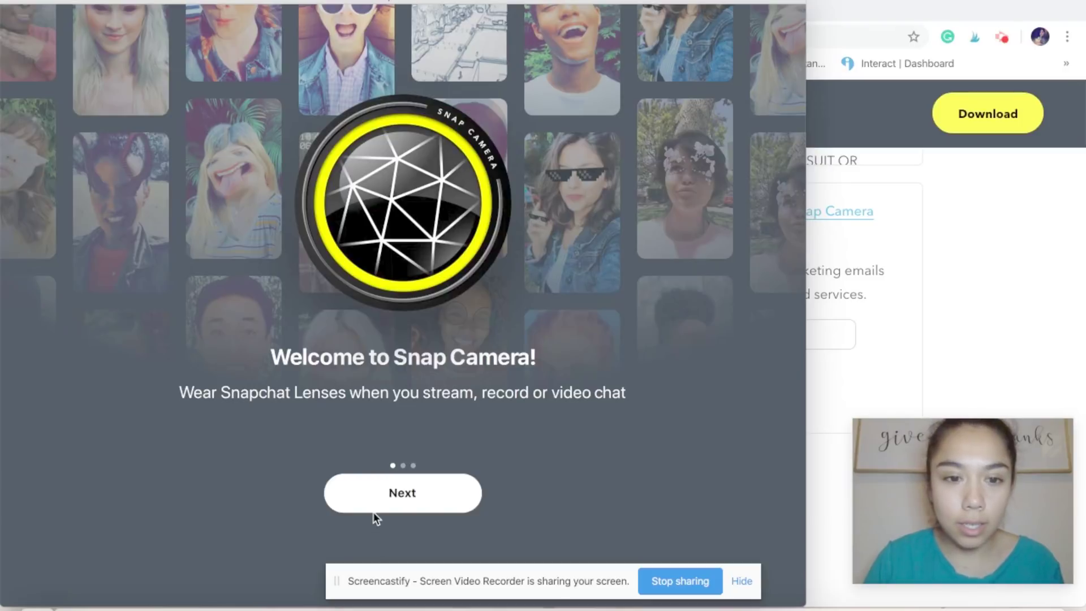
click(379, 480)
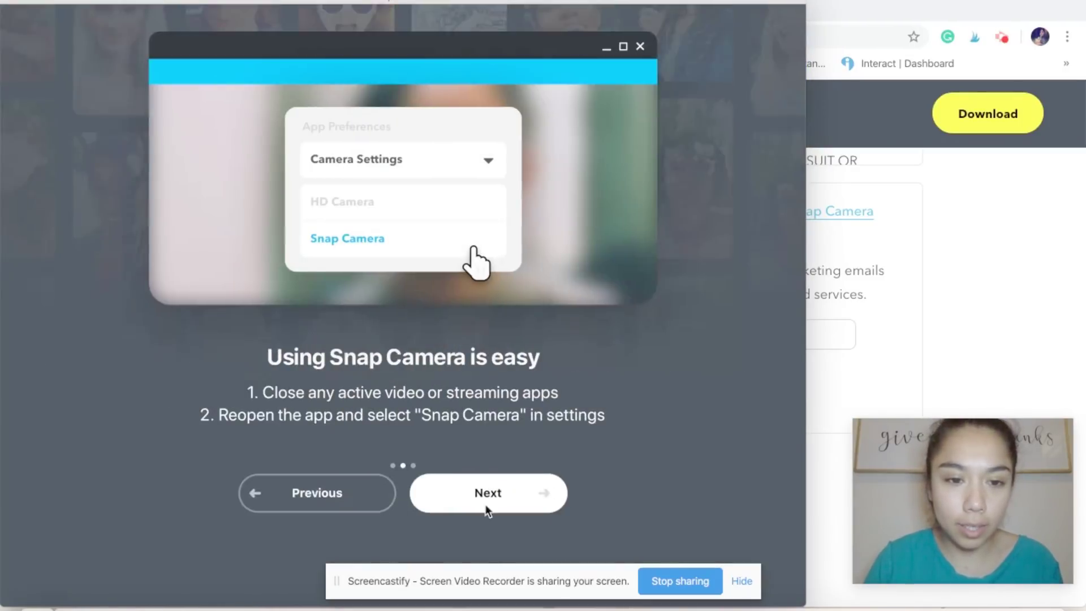
click(485, 499)
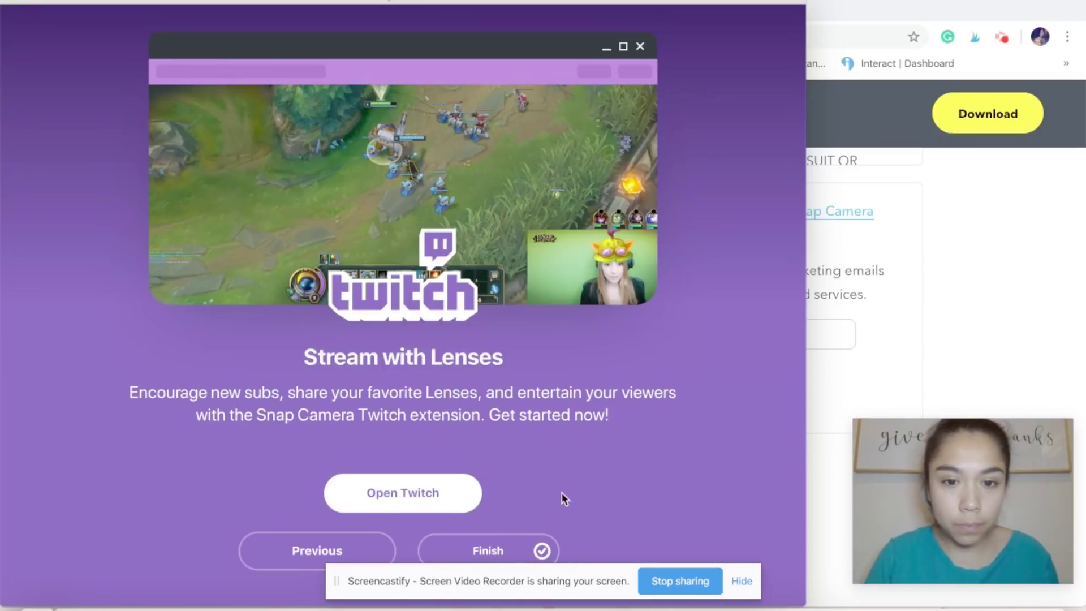
click(642, 48)
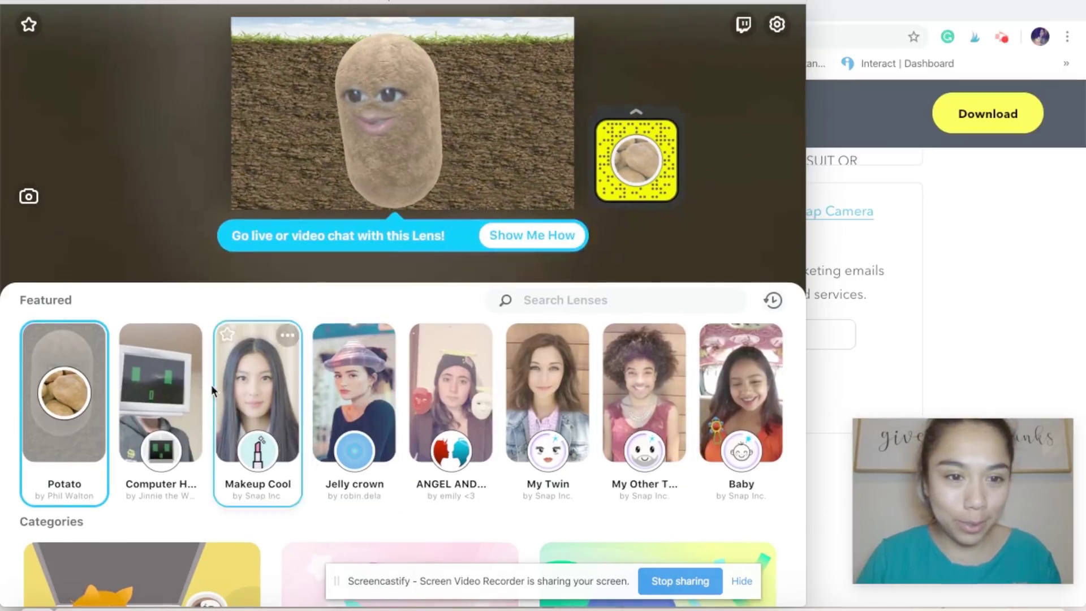
- Try several featured lenses on the camera preview, including Makeup Cool, Jelly crown and My Twin
scroll(316, 430, down, 2)
scroll(317, 429, up, 2)
click(257, 379)
click(355, 385)
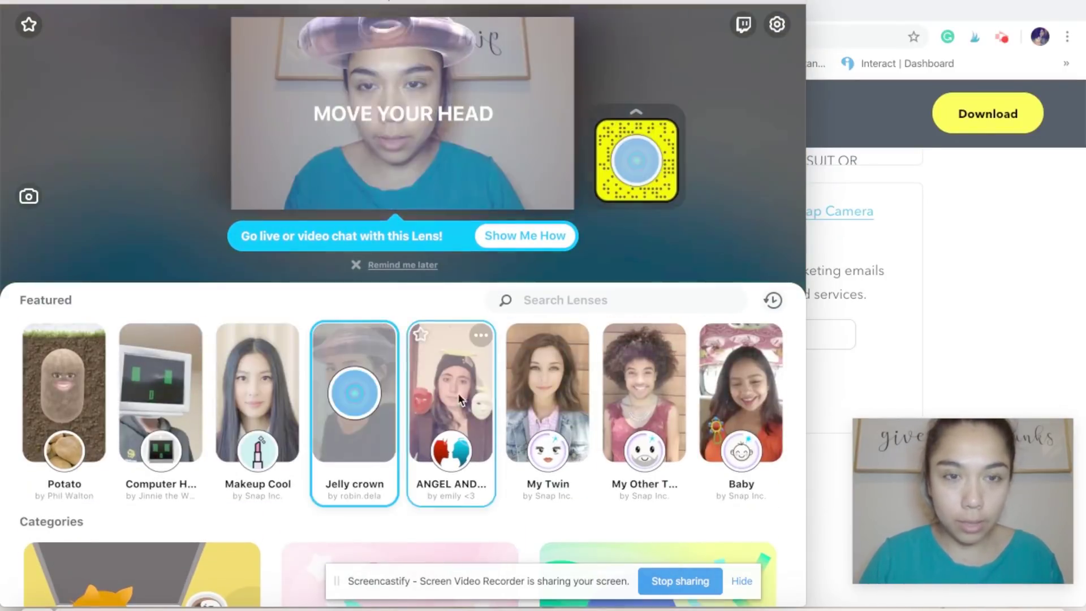
click(455, 391)
click(547, 373)
click(616, 357)
- Apply the nonono lens from the Funny category and close the Snap Camera window
scroll(651, 402, down, 3)
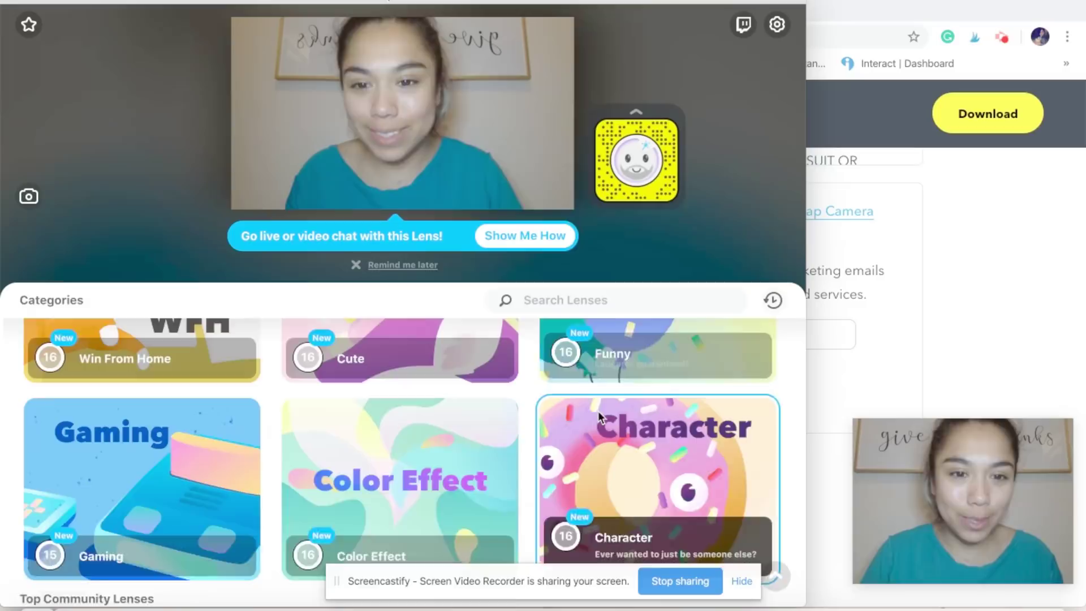
click(572, 362)
scroll(337, 402, down, 3)
click(83, 463)
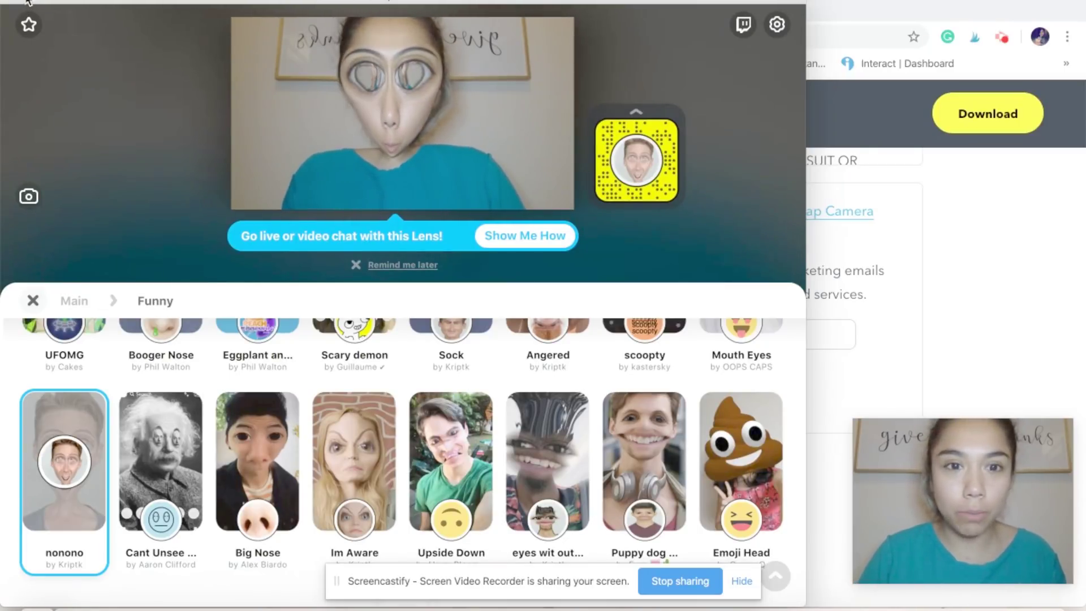
click(26, 1)
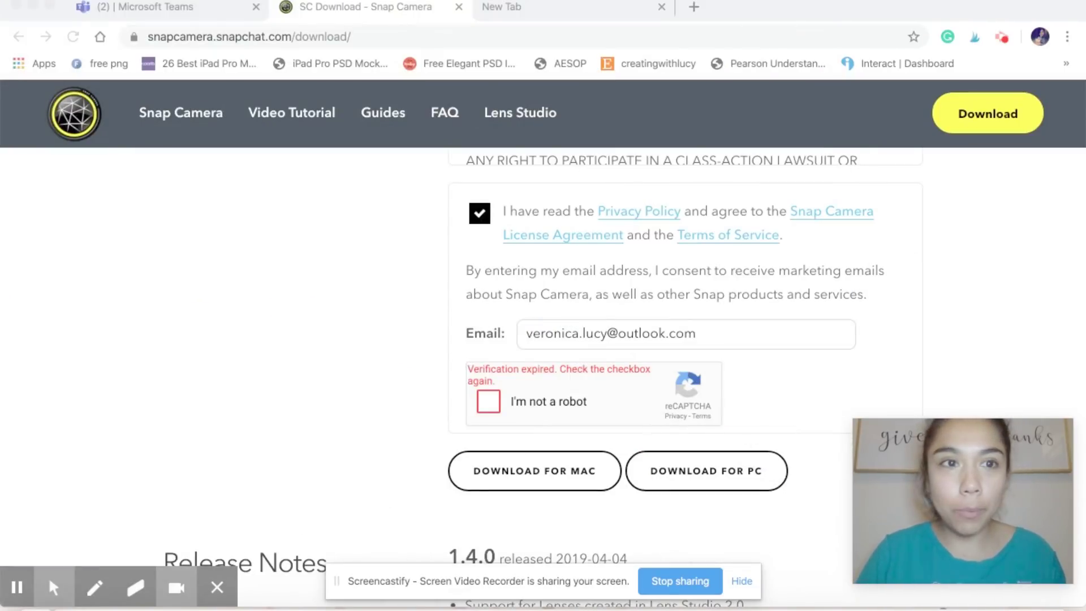
- Switch to Microsoft Teams, dismiss the call quality rating and open the 4th Grade Writing IDEA Riverview team
click(149, 6)
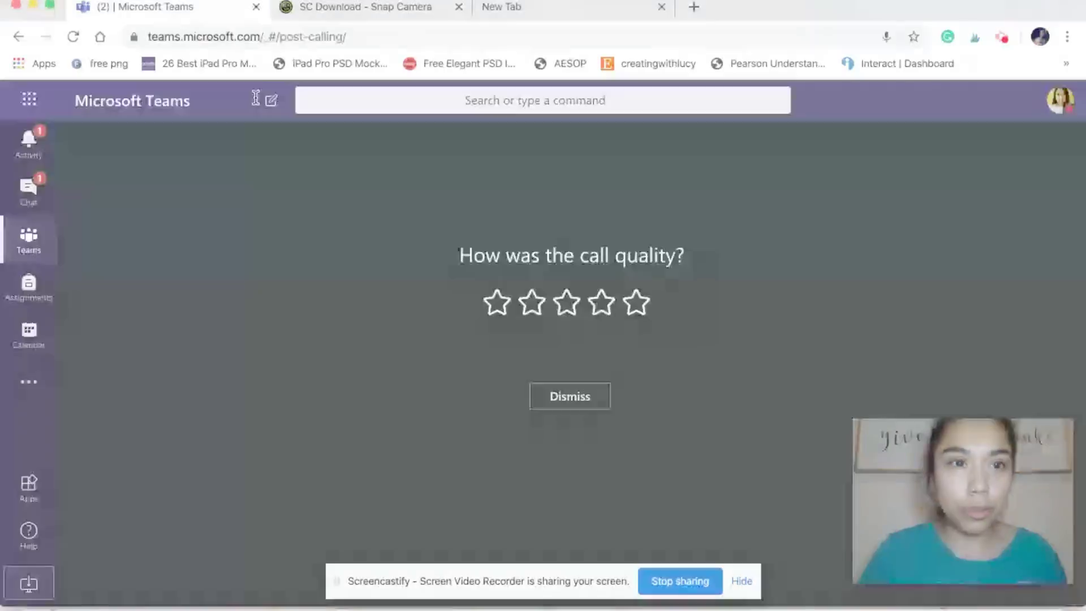
click(28, 243)
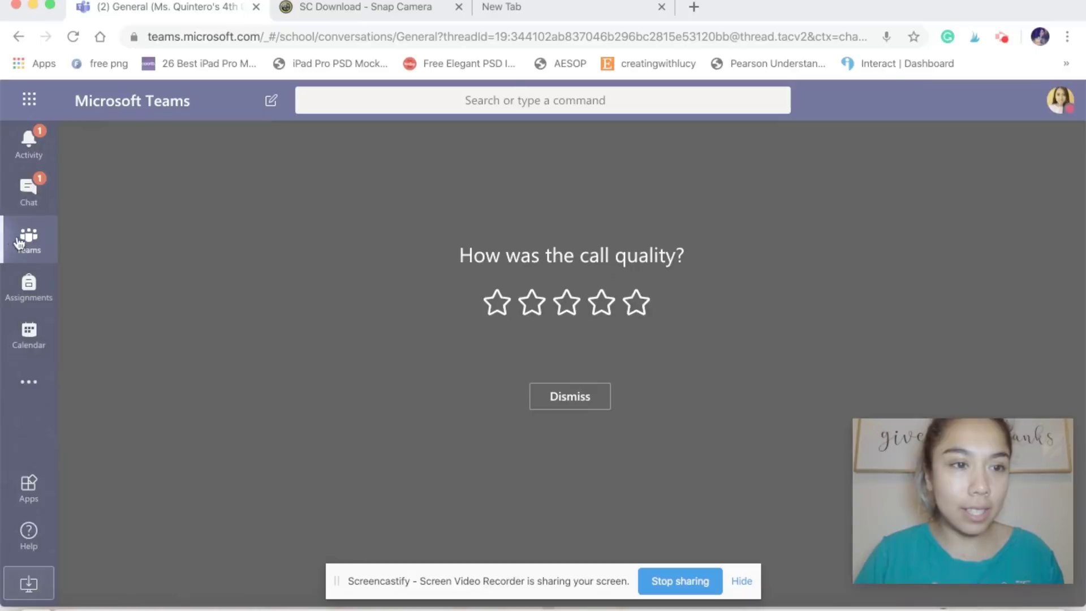
click(570, 396)
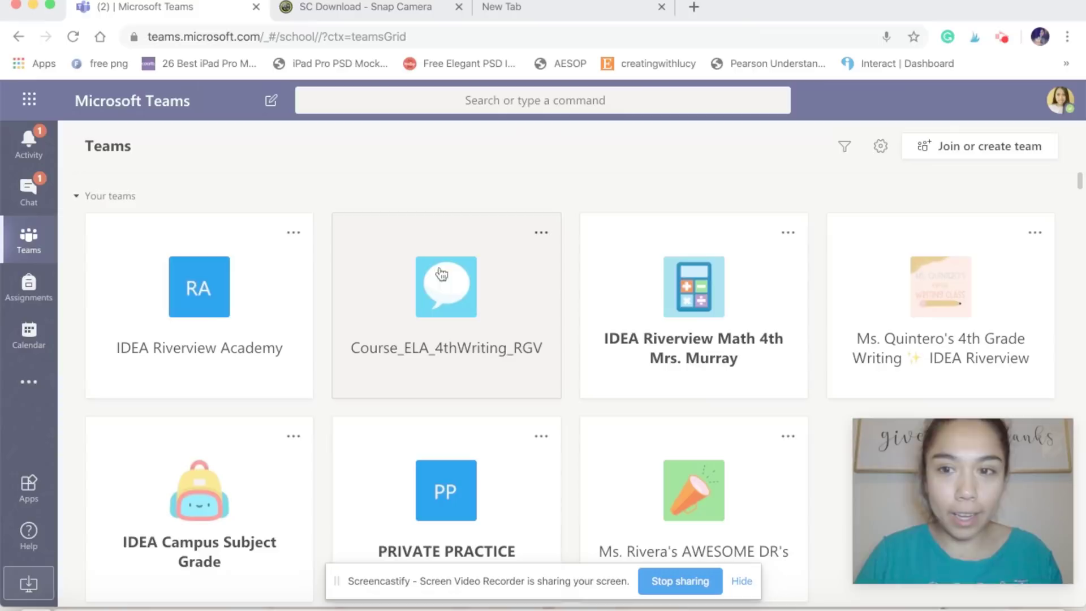
click(880, 318)
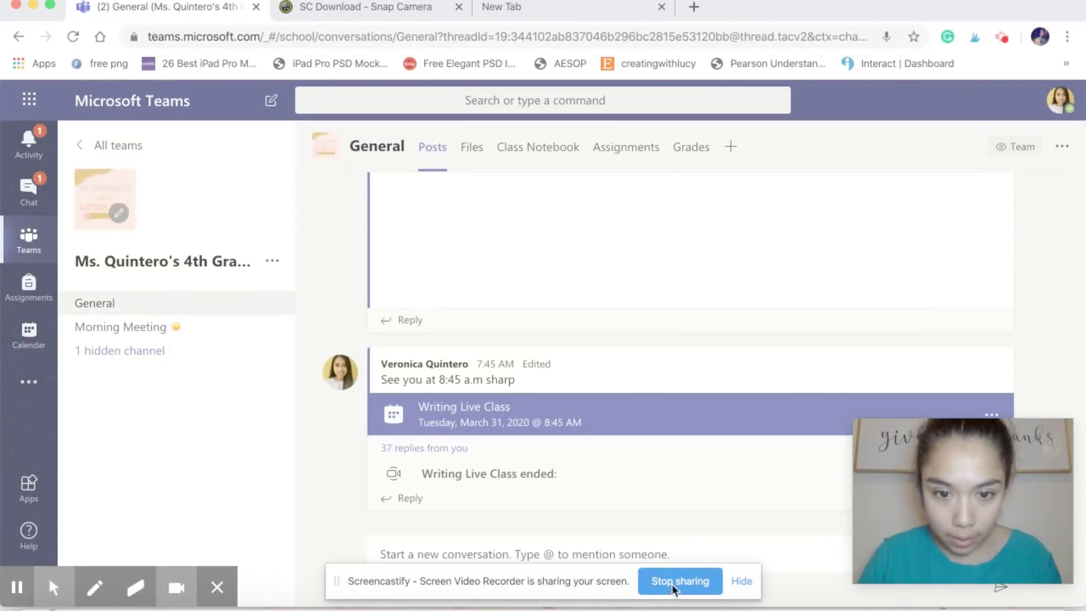
- Open the Writing Live Class meeting from the General channel and join it with camera and microphone on
click(746, 586)
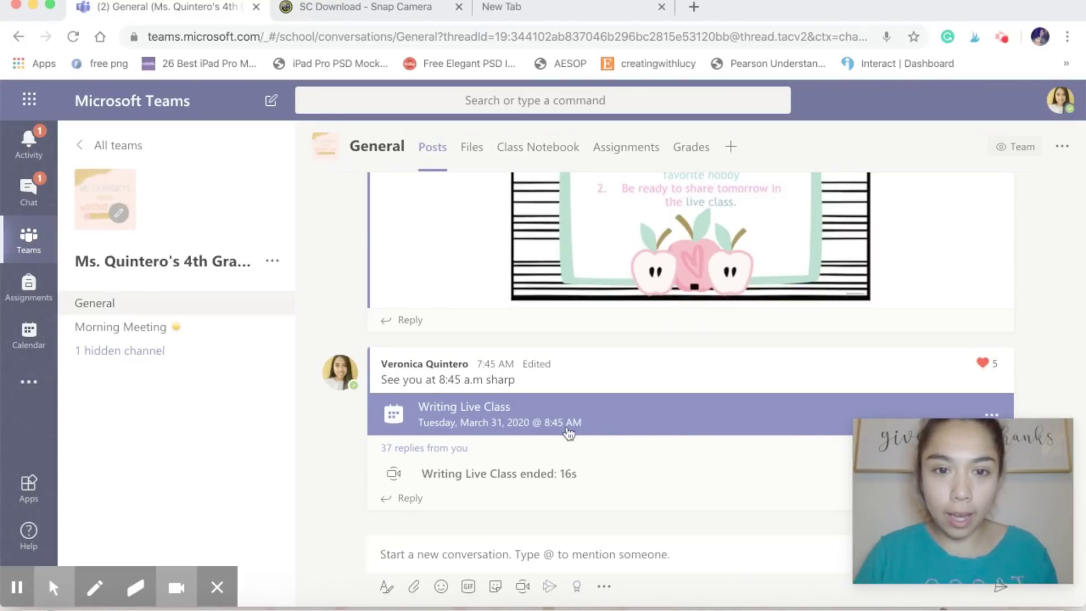
click(599, 413)
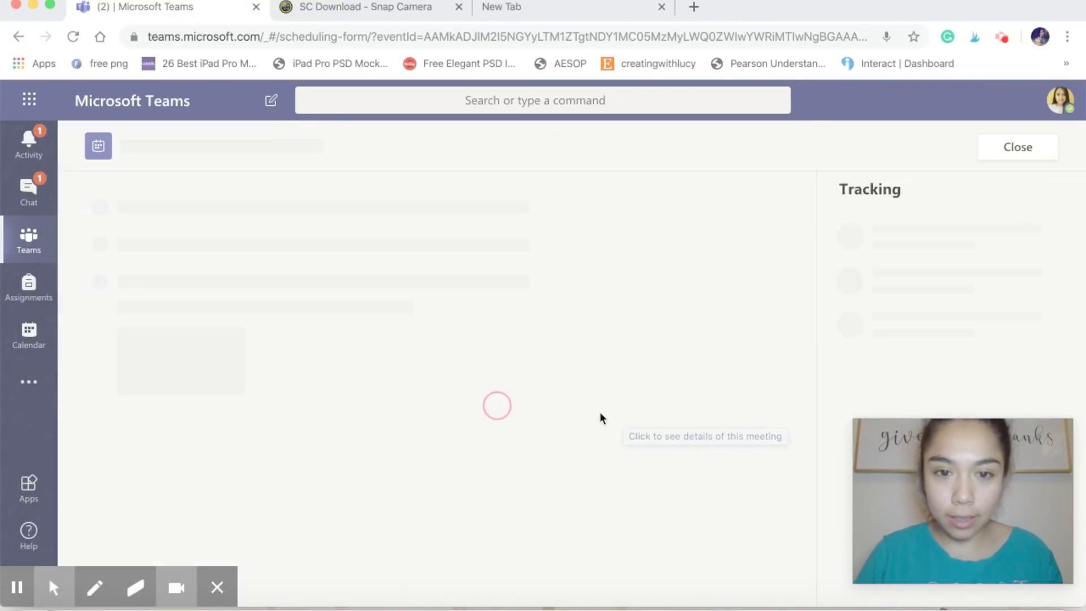
click(847, 150)
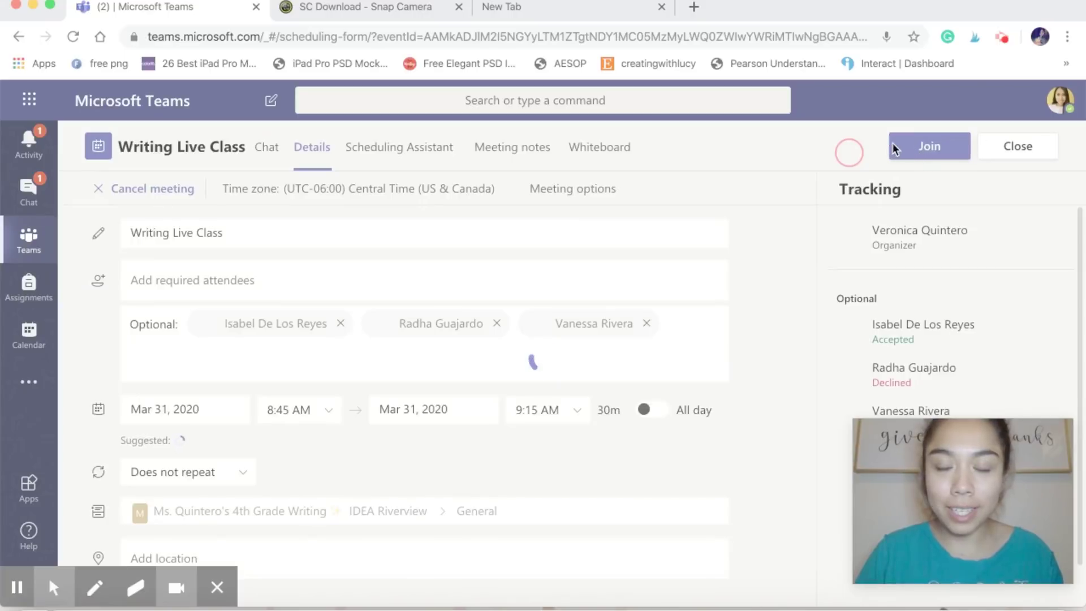
click(912, 152)
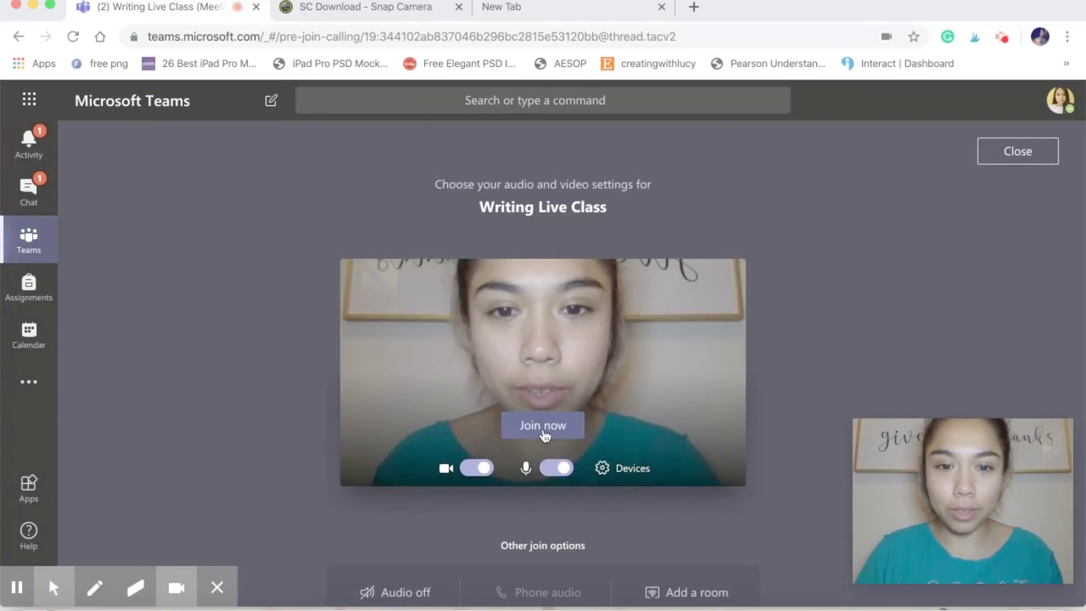
click(542, 429)
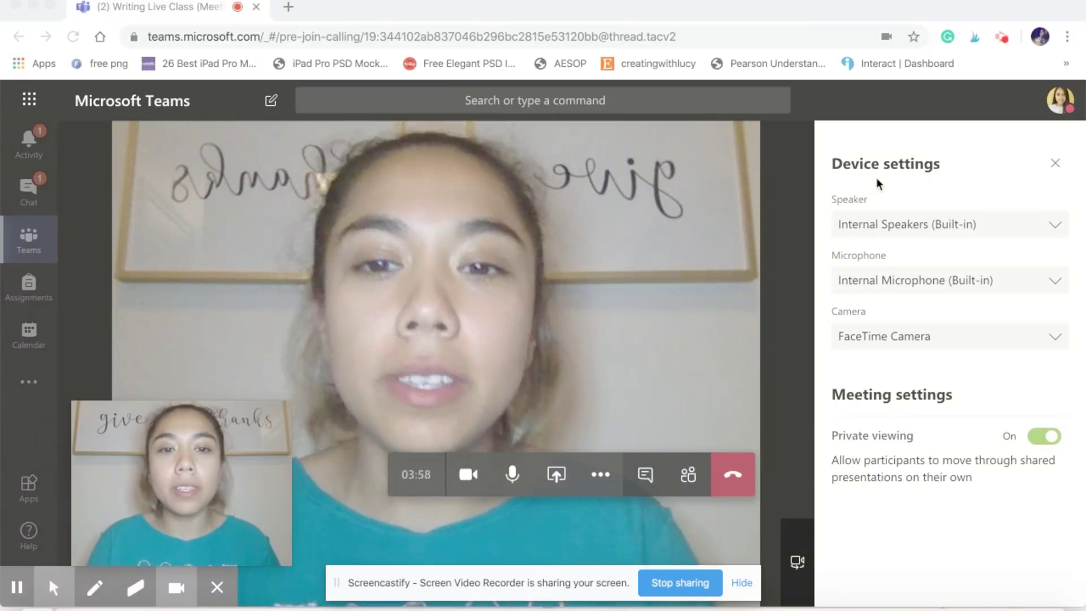
- Select Snap Camera as the meeting's camera in the device settings and move the floating webcam preview off the video
click(1055, 163)
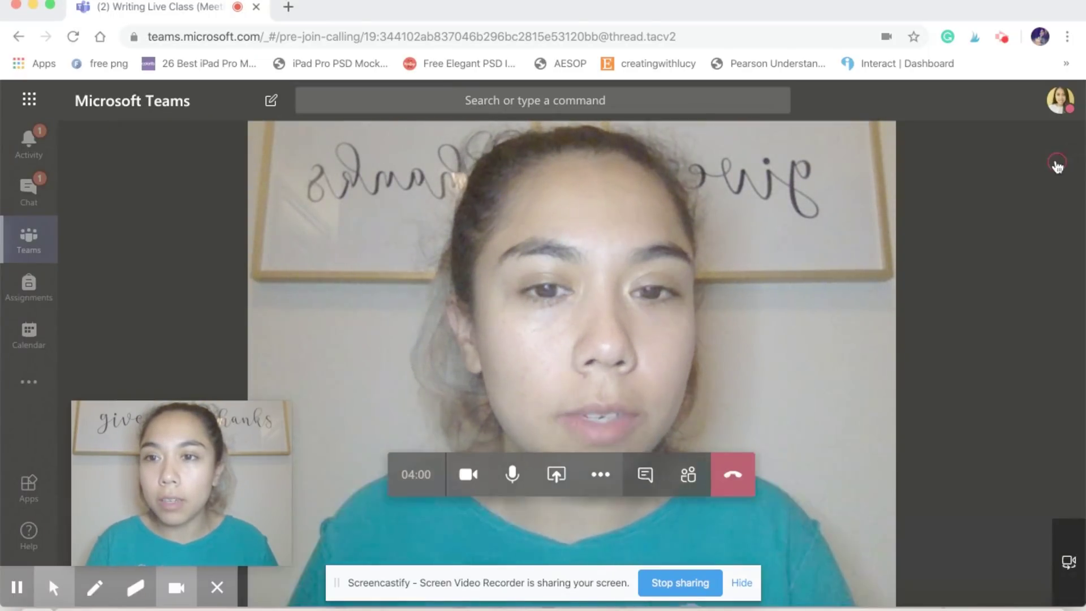
click(601, 474)
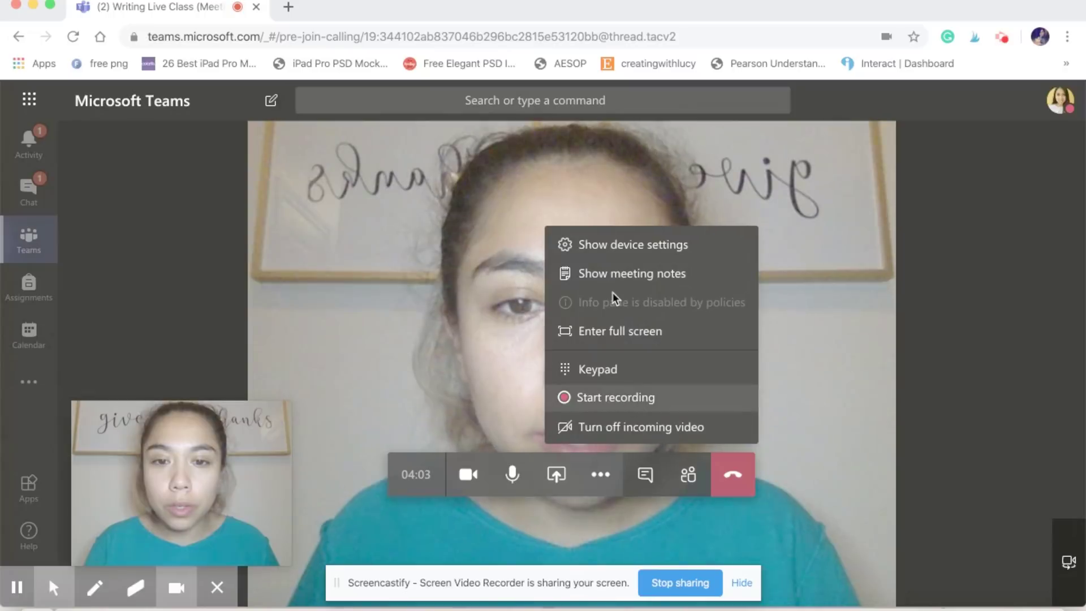
click(649, 245)
click(945, 335)
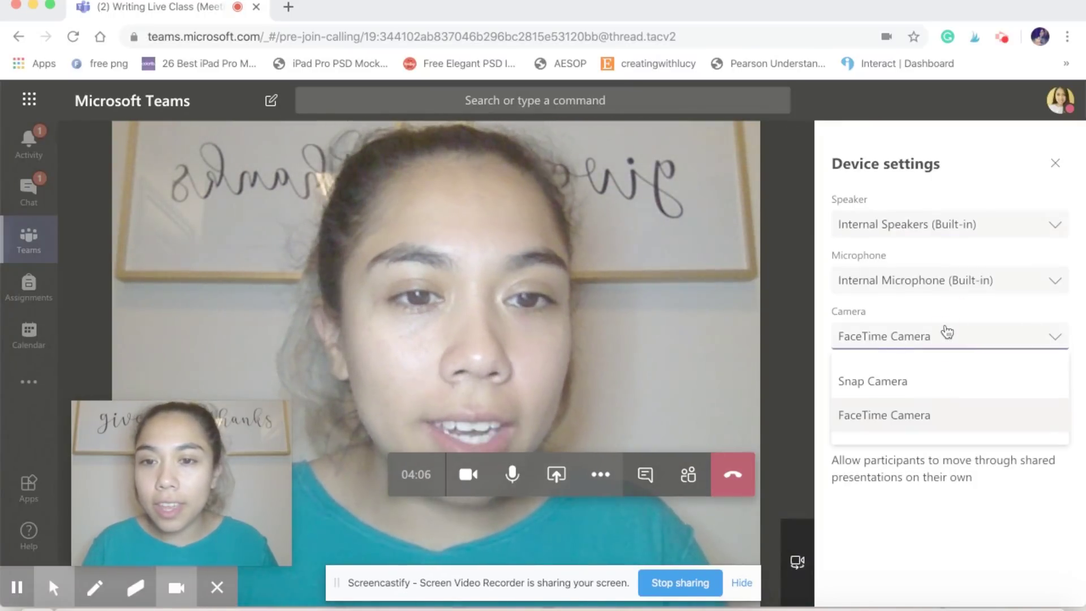
click(888, 383)
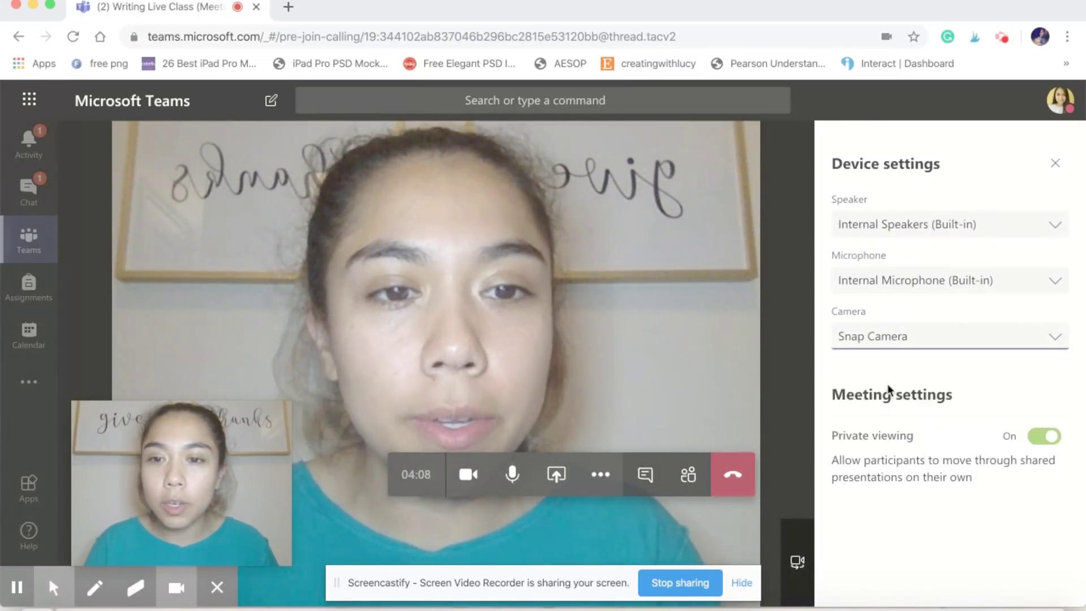
drag(213, 456, 883, 430)
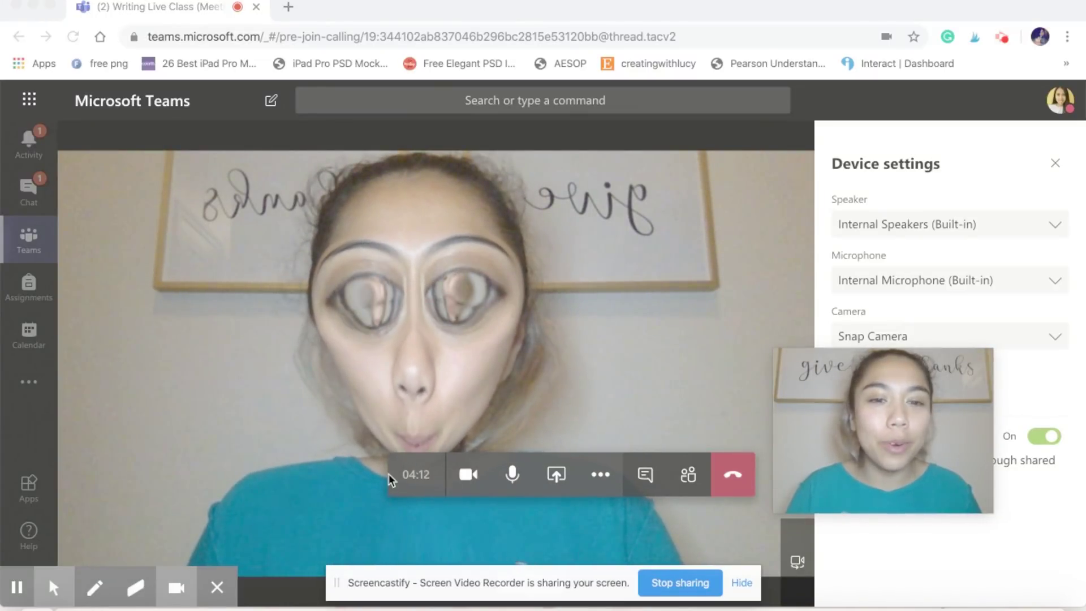
- Minimize the meeting window, switch to Snap Camera and apply the Viking Helmet lens from the Character category
click(34, 5)
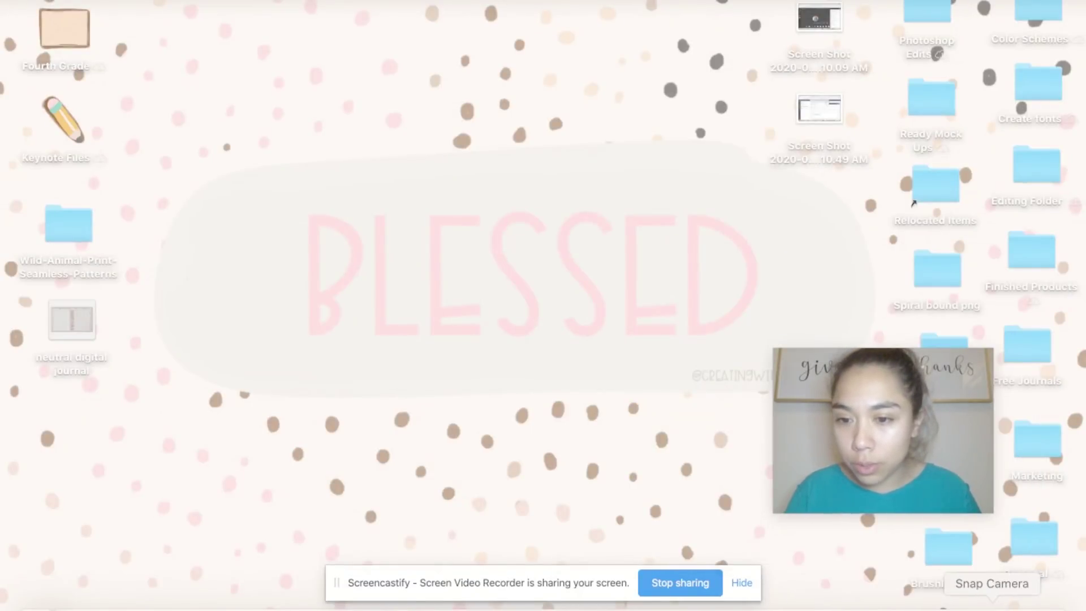
click(990, 604)
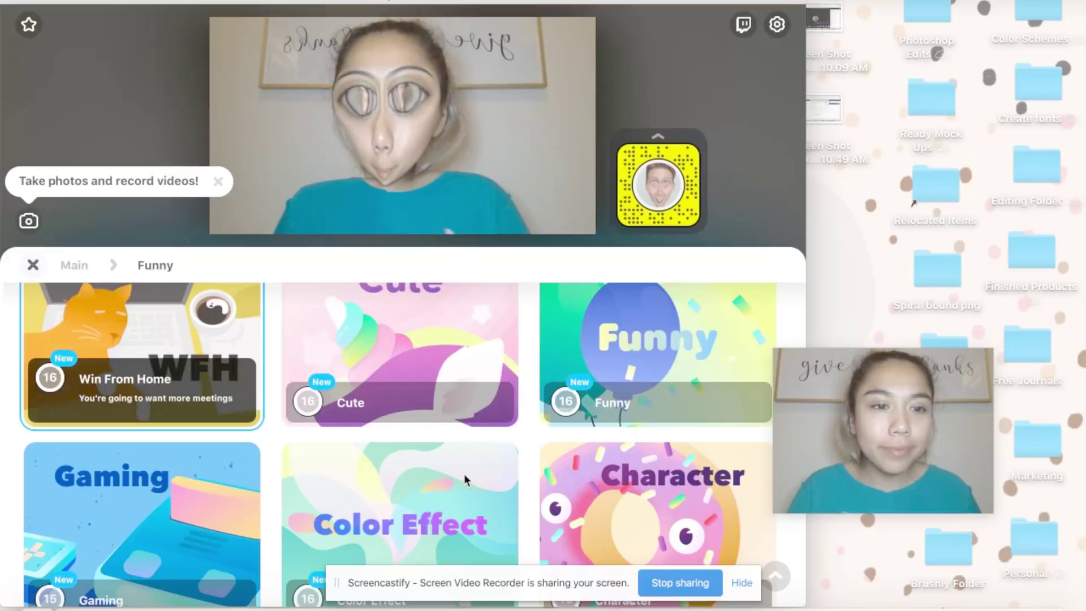
scroll(451, 419, down, 2)
click(639, 451)
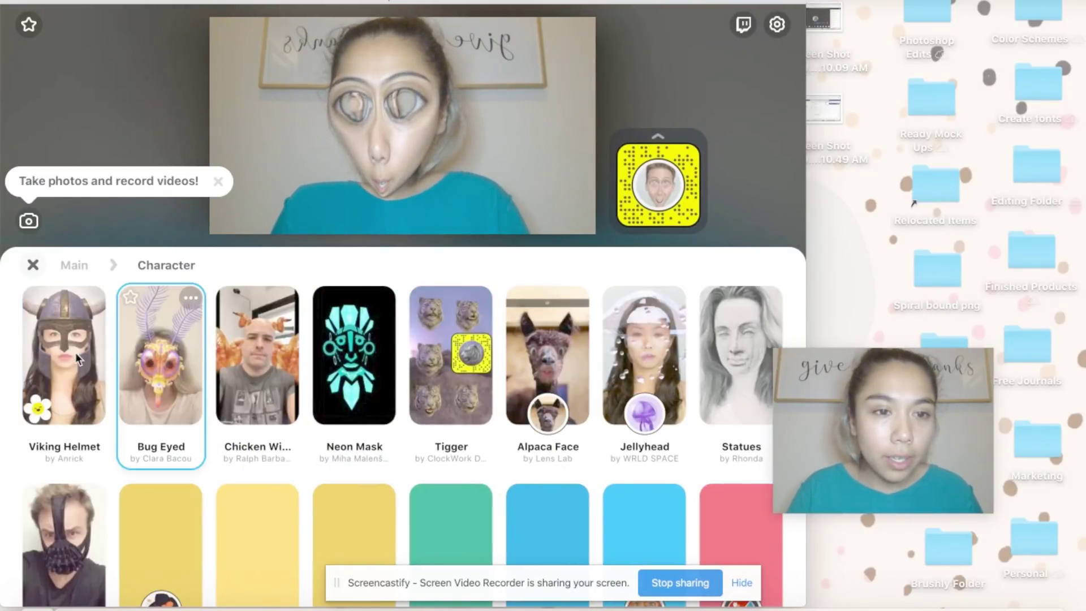
click(66, 349)
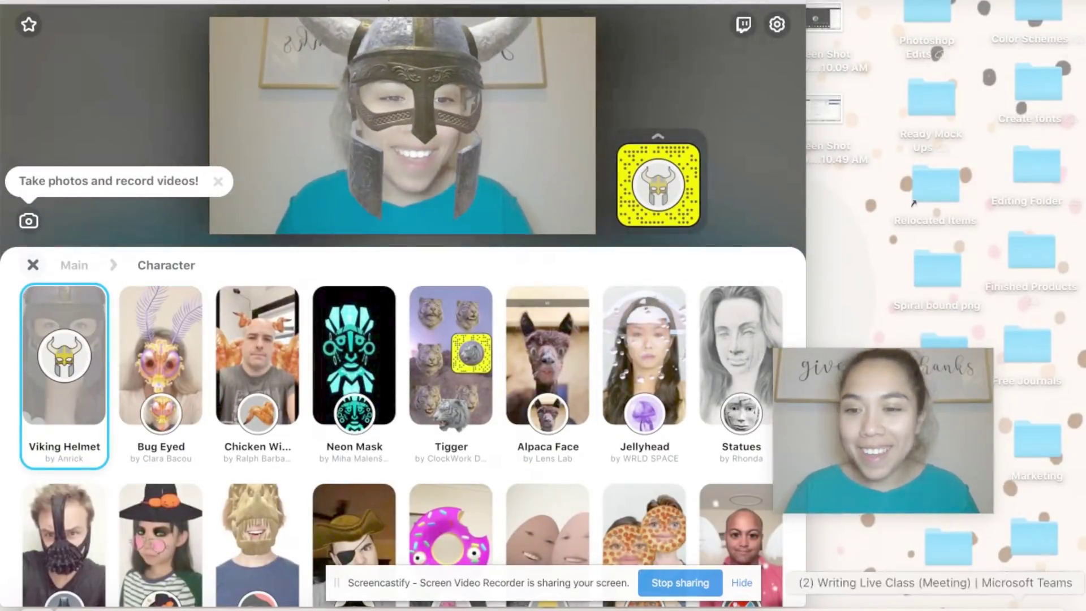
- Switch back to the Microsoft Teams meeting, move the floating webcam preview clear of the video and close the device settings
click(979, 600)
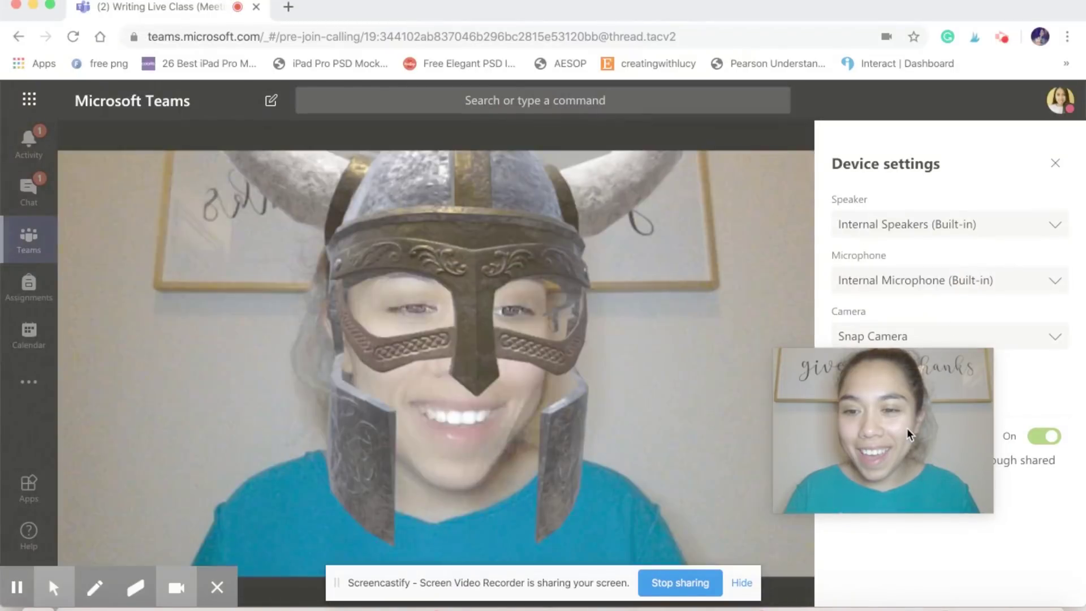
drag(902, 425, 151, 483)
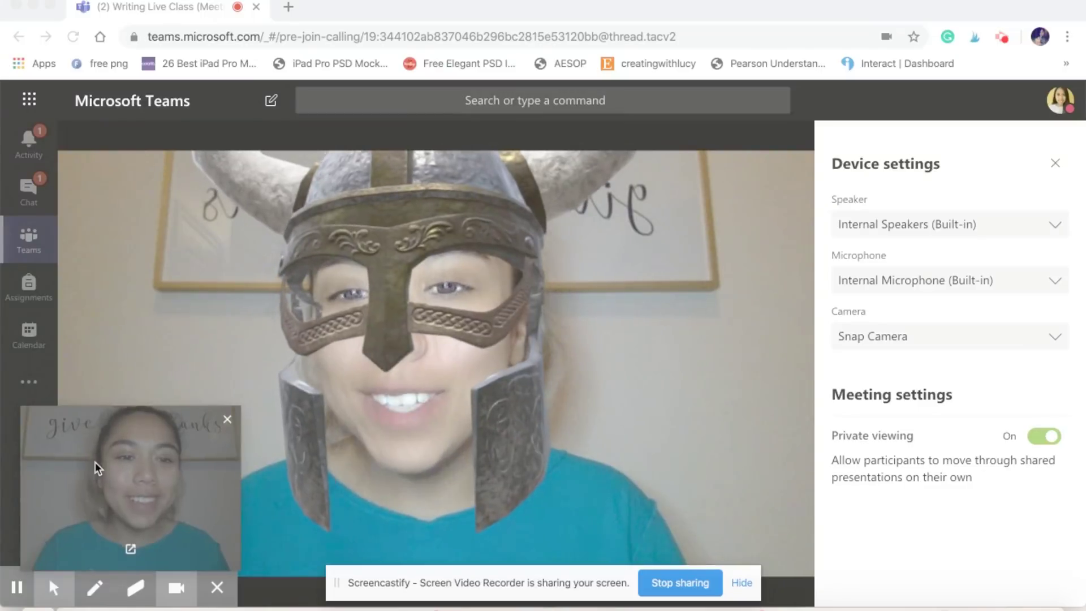
drag(95, 463, 920, 489)
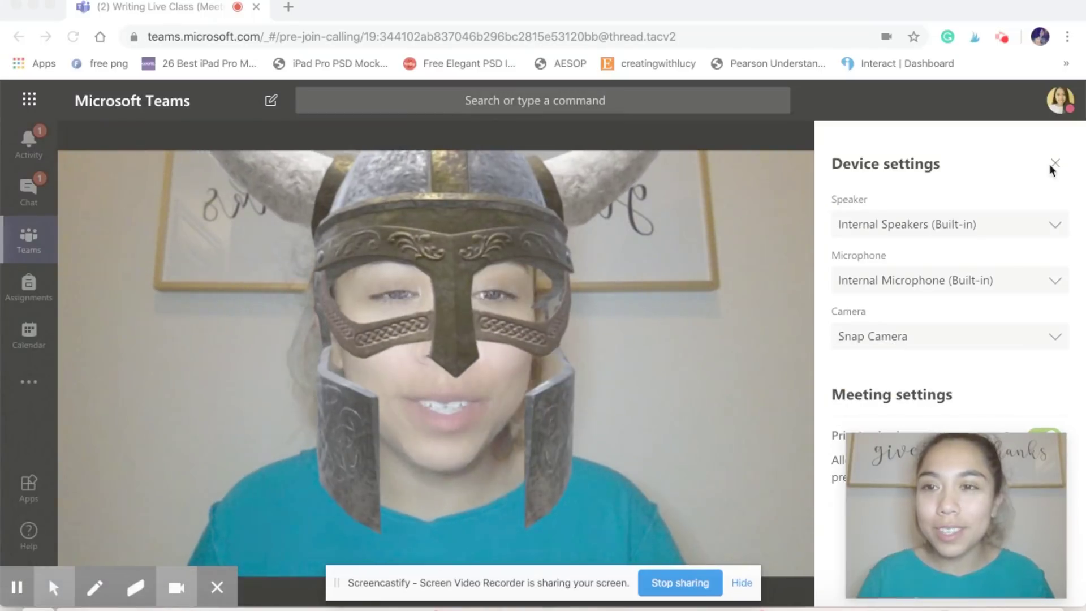
click(1056, 165)
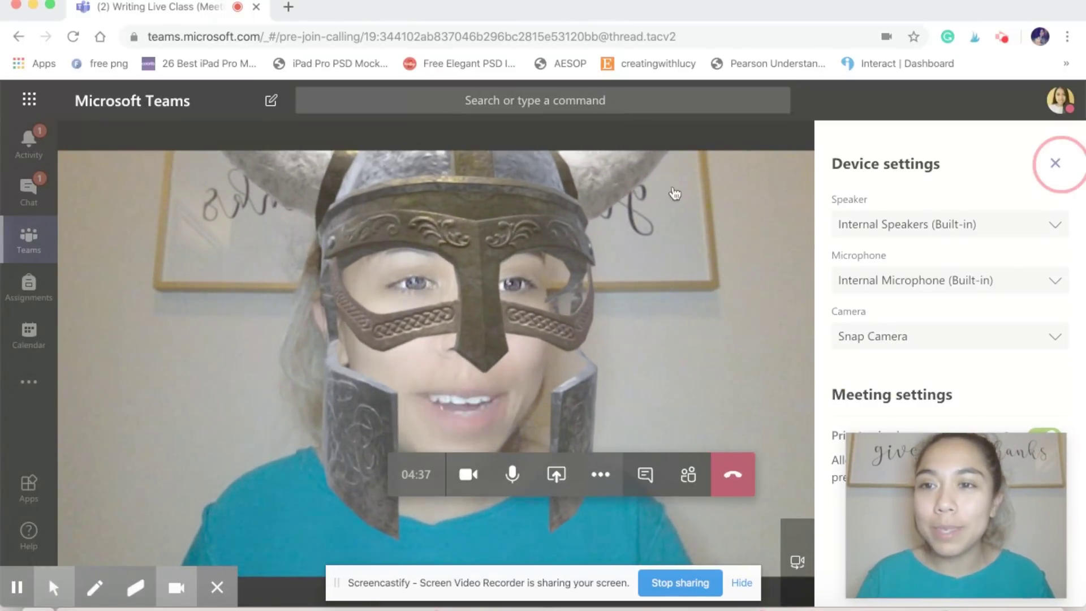